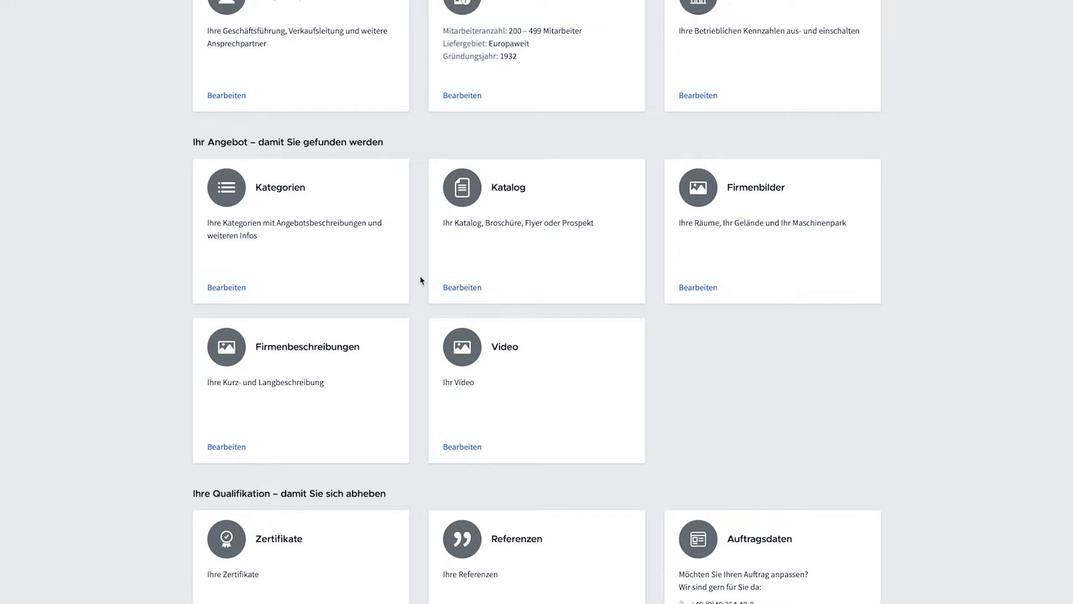
Open the Kategorien section of the company profile for editing.
left_click(238, 288)
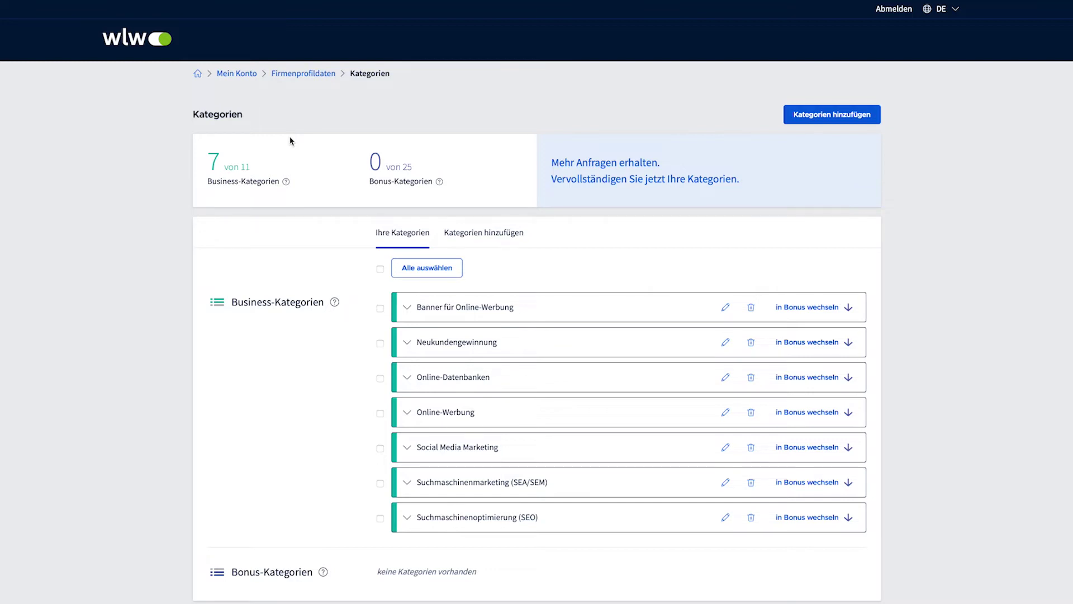
mouse_move(286, 185)
mouse_move(440, 183)
scroll(342, 372, "down", 1)
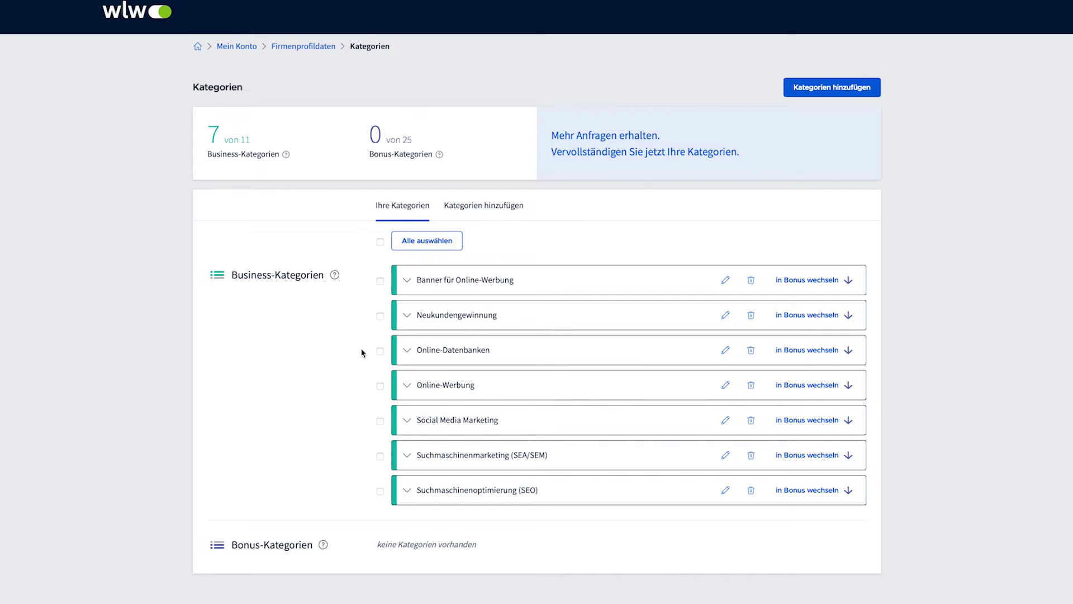
Search the categories to add for "Verpackungsmaschinen" and add Verpackungsmaschinen to the business categories.
left_click(502, 213)
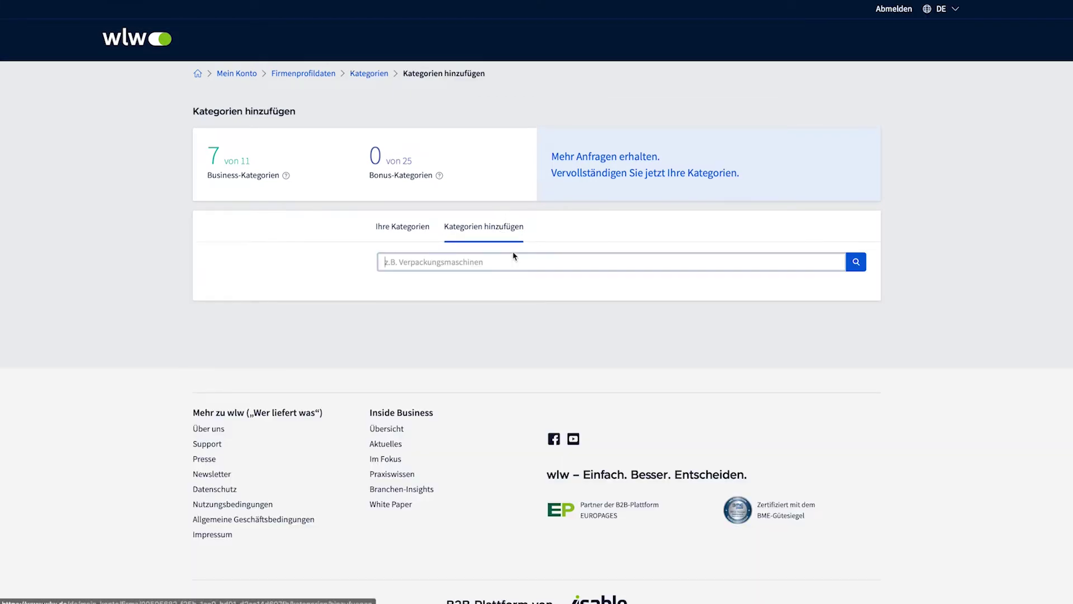
type("Verpackungsmaschinen")
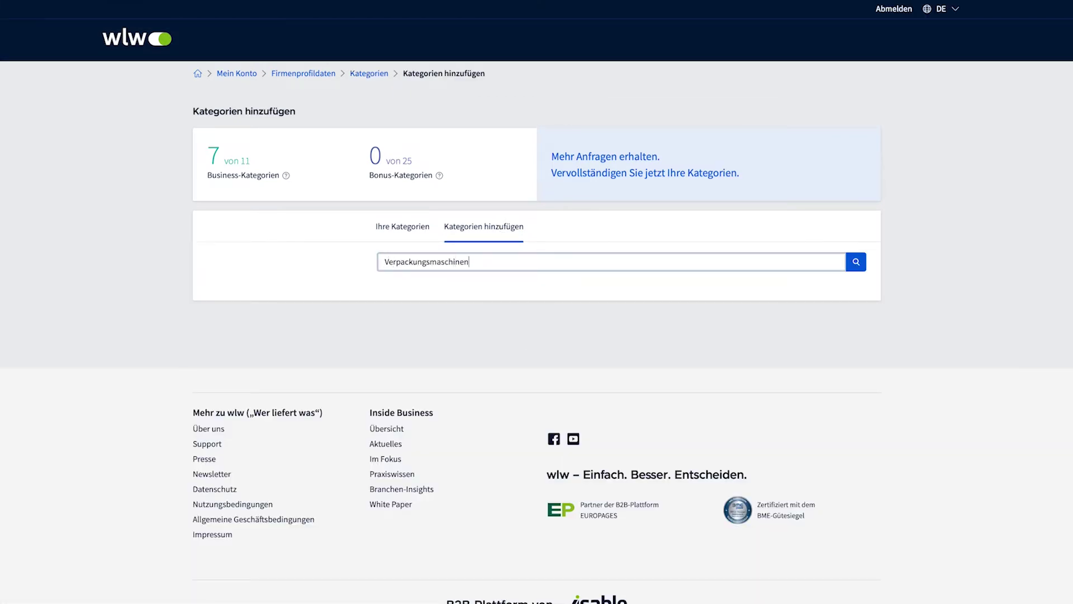
key("Return")
scroll(941, 485, "down", 1)
scroll(942, 485, "down", 15)
scroll(942, 484, "up", 18)
left_click(837, 297)
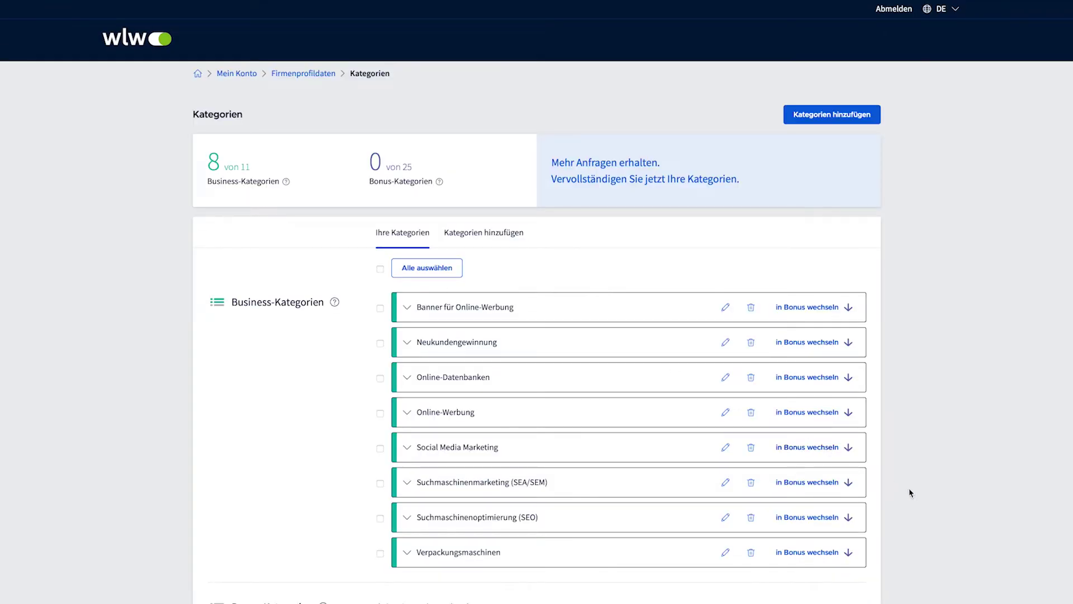
Switch the Verpackungsmaschinen category from the business categories to the bonus categories.
scroll(924, 498, "down", 2)
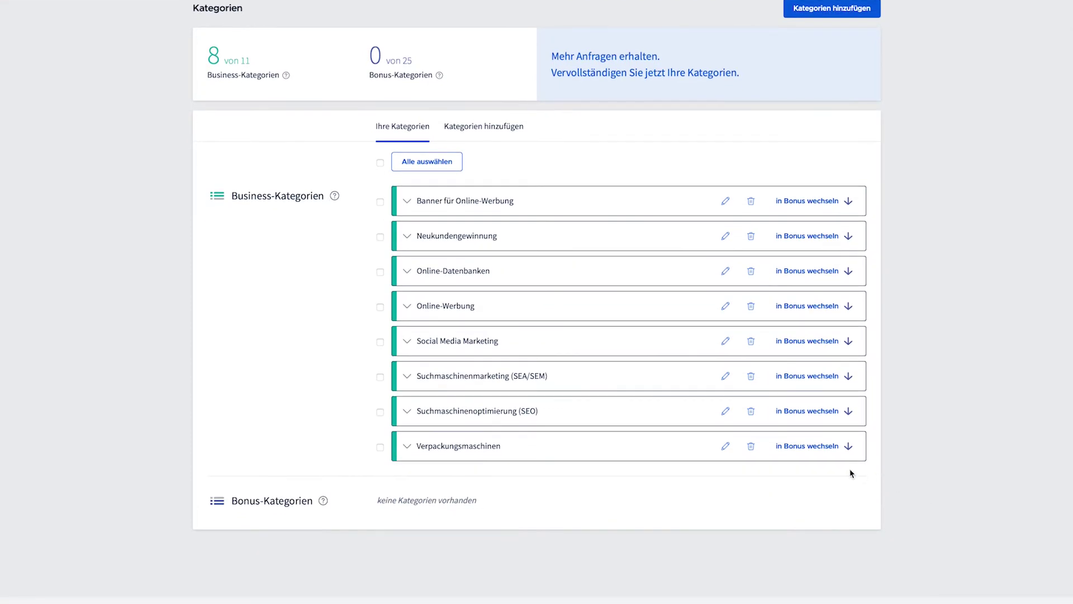
left_click(816, 447)
scroll(927, 484, "down", 5)
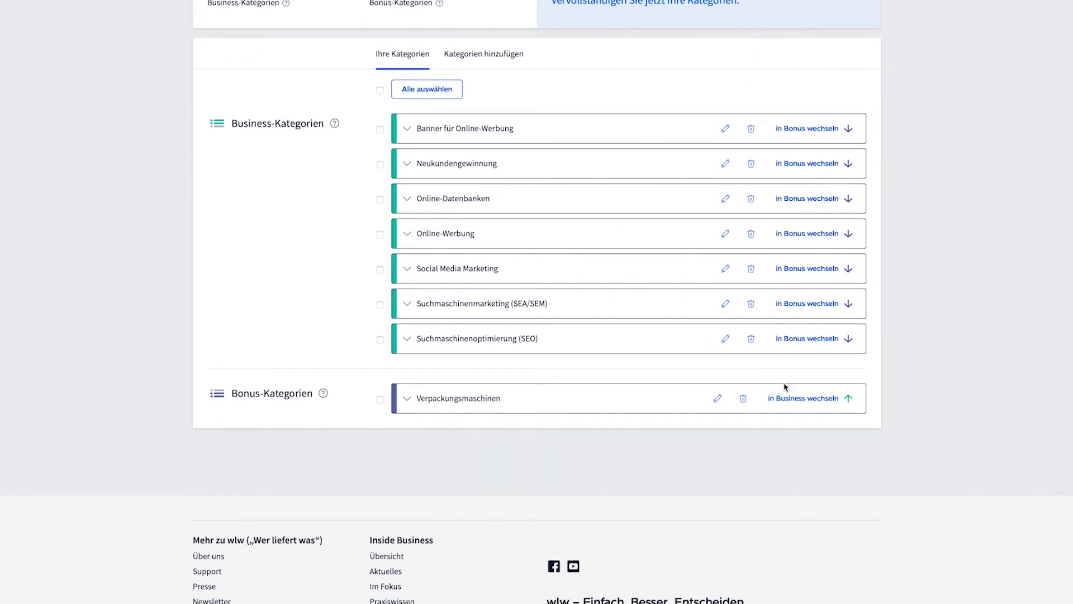
Delete the Verpackungsmaschinen bonus category from the category portfolio and confirm the removal.
left_click(743, 399)
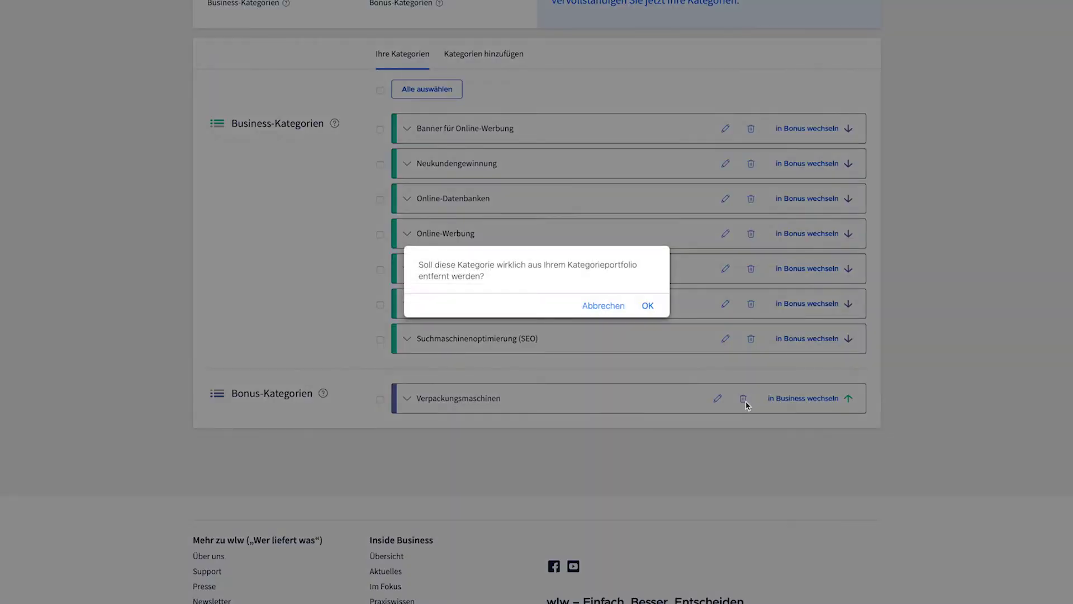
left_click(647, 305)
scroll(646, 308, "down", 2)
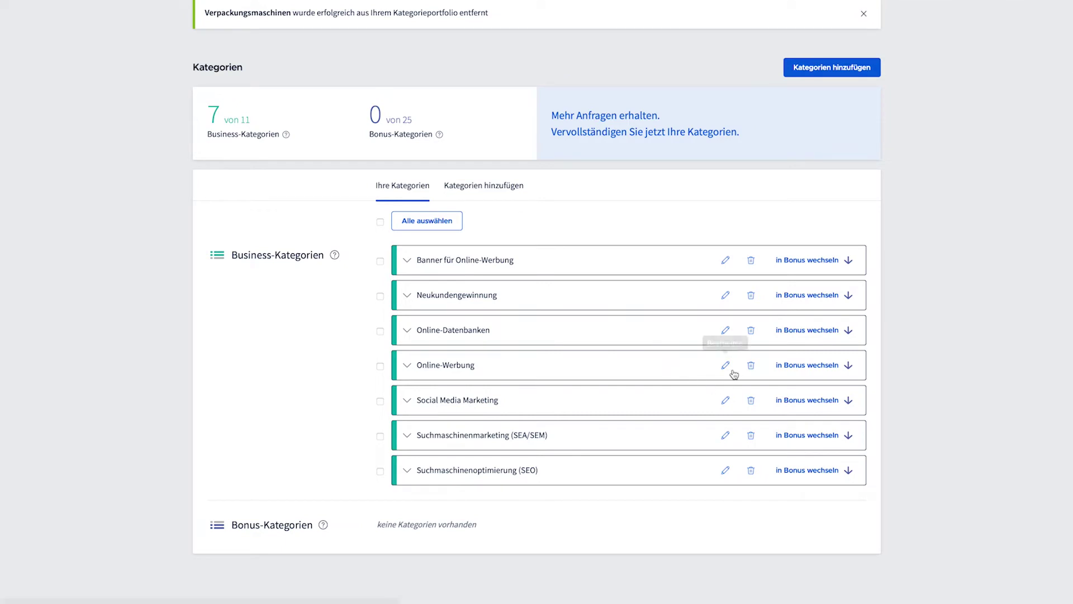
Open the Online-Werbung category for editing and turn the provider types Hersteller and Händler on and off again.
left_click(726, 365)
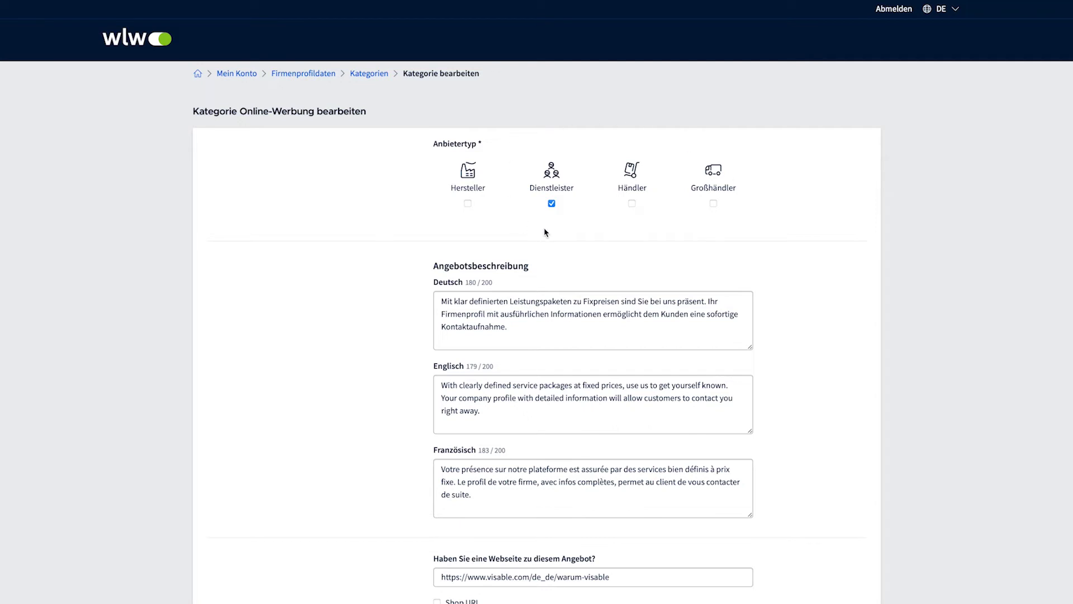
left_click(467, 203)
left_click(634, 205)
left_click(633, 204)
left_click(468, 205)
Examine the Online-Werbung category's selectable contact persons and its website address, keeping both as they are.
scroll(807, 355, "down", 3)
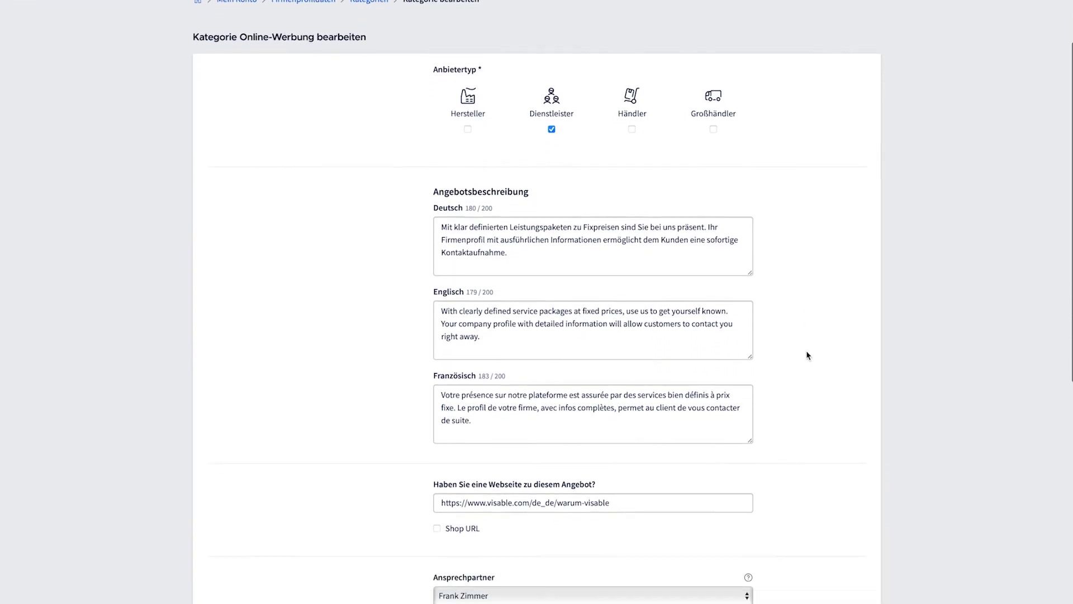
scroll(807, 354, "down", 1)
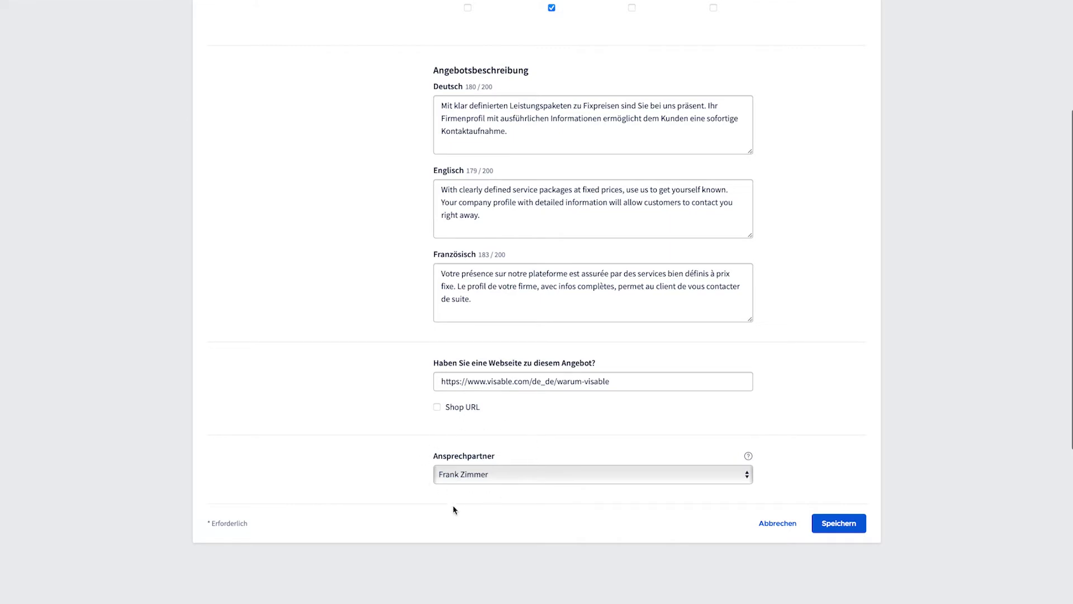
left_click(596, 476)
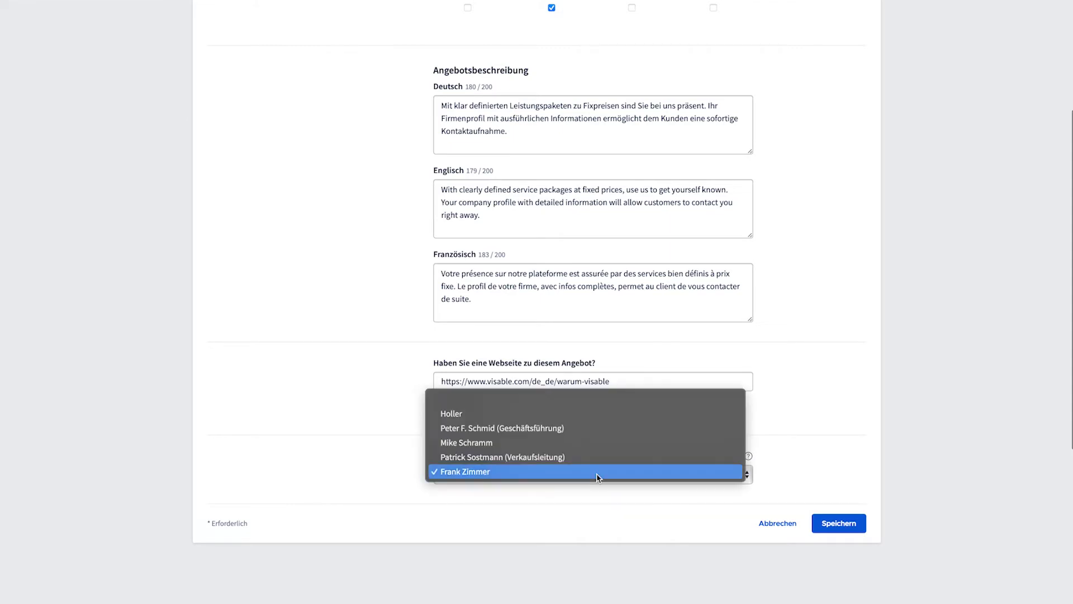
left_click(597, 476)
mouse_move(751, 459)
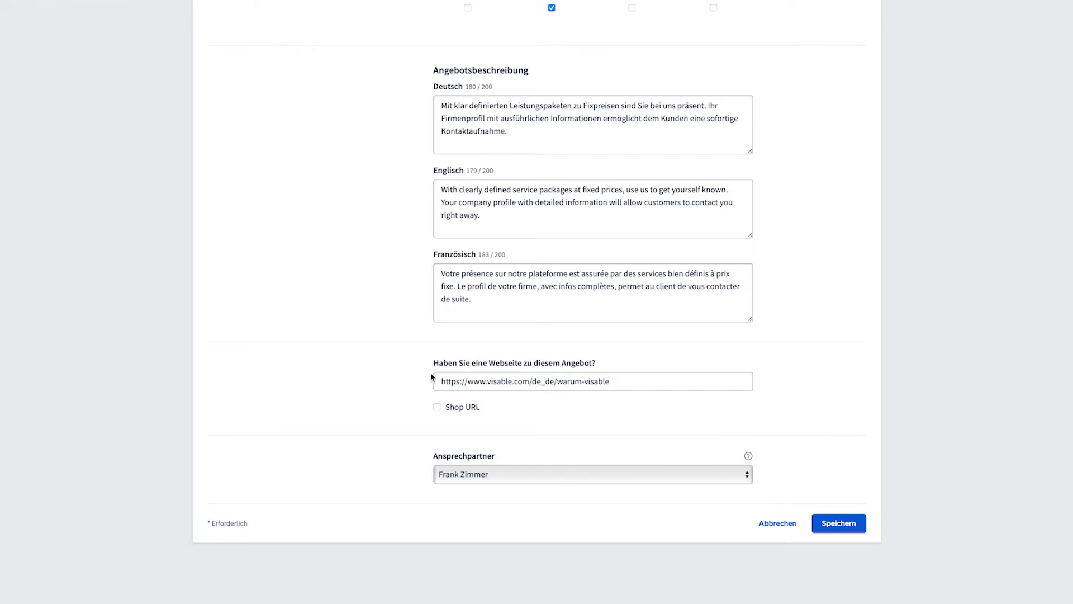
left_click_drag(442, 381, 648, 384)
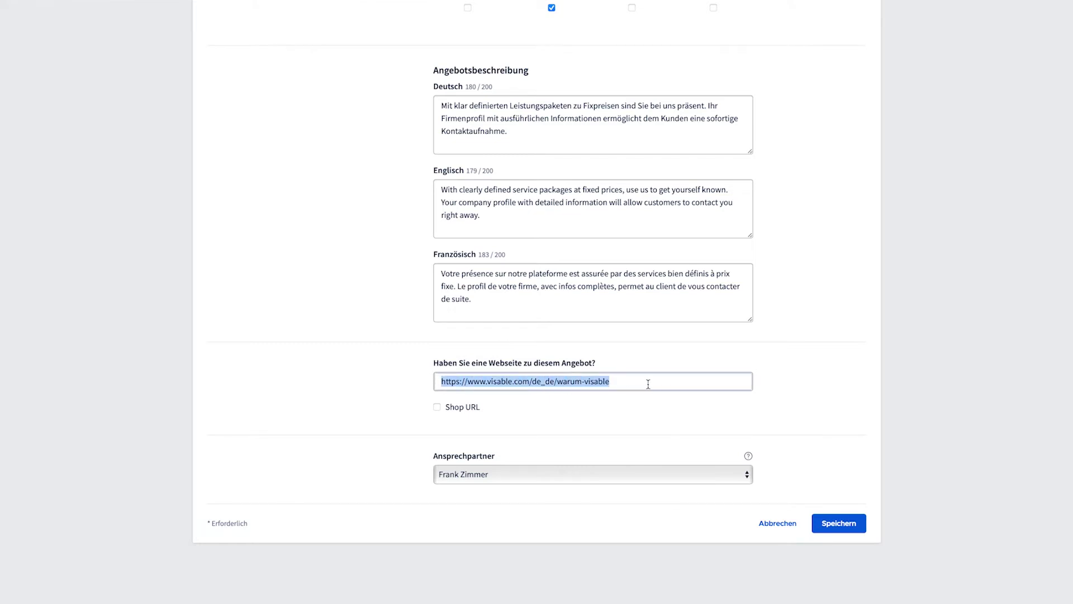
left_click(707, 410)
Review the German offer description of the Online-Werbung category.
scroll(707, 409, "up", 3)
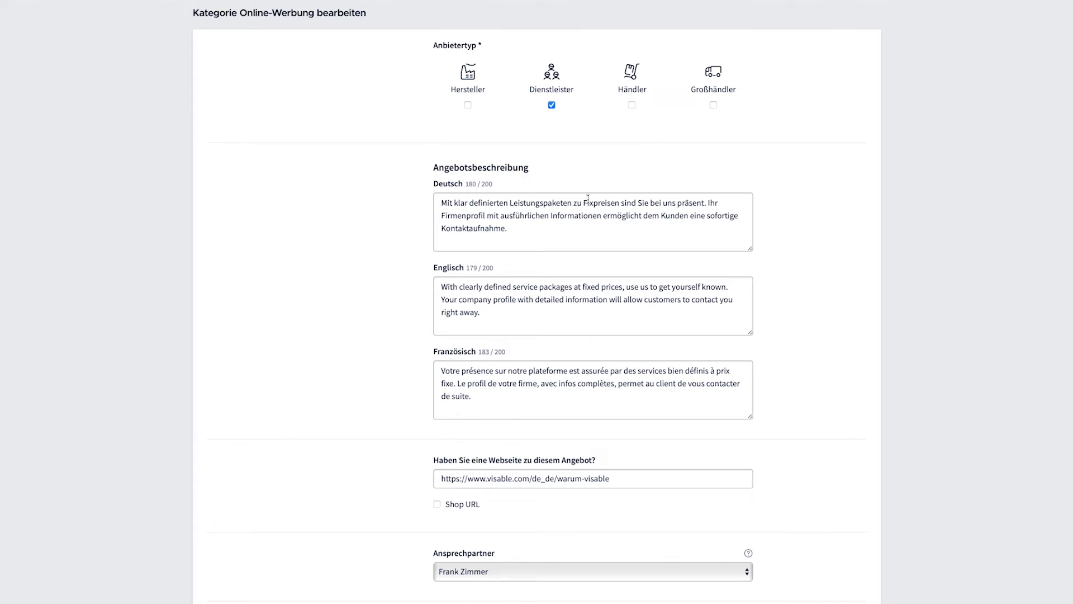
left_click_drag(441, 203, 519, 235)
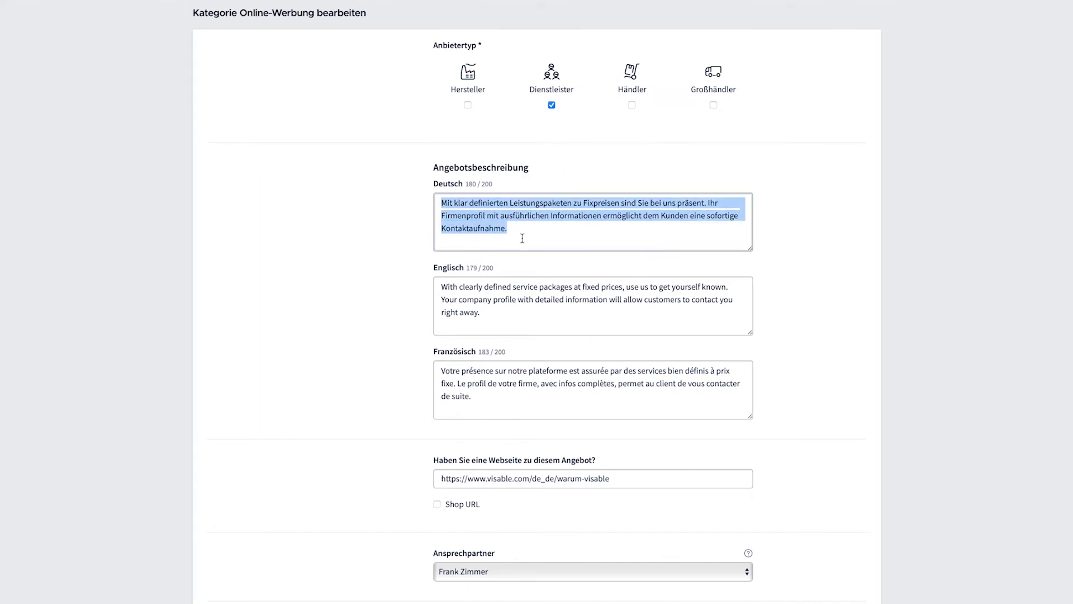
left_click(820, 255)
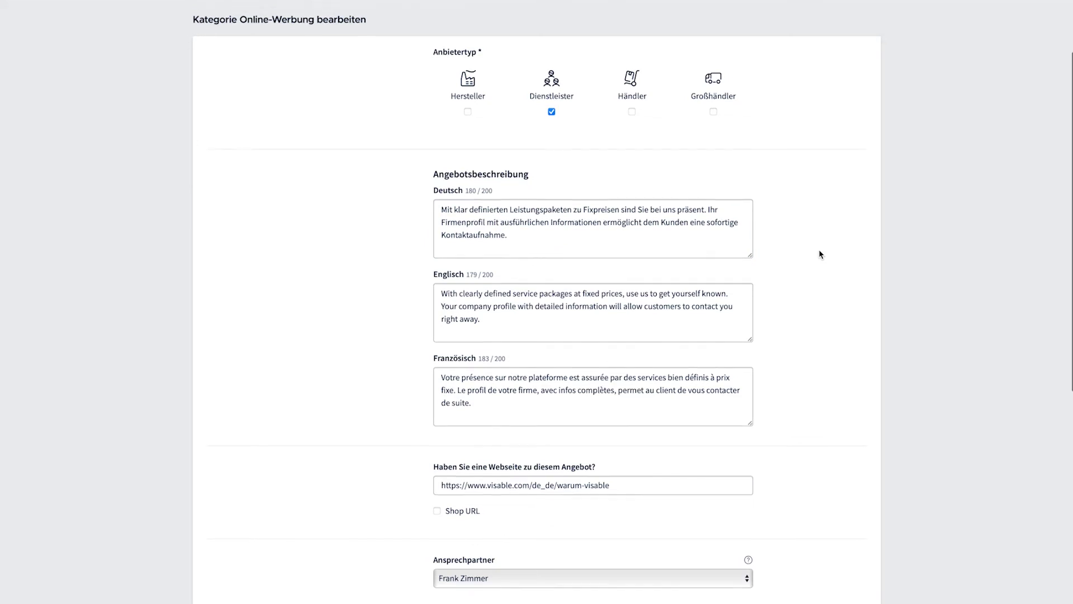
Return to the Firmenprofildaten overview without saving and open the Firmenbeschreibungen for editing.
scroll(819, 254, "up", 2)
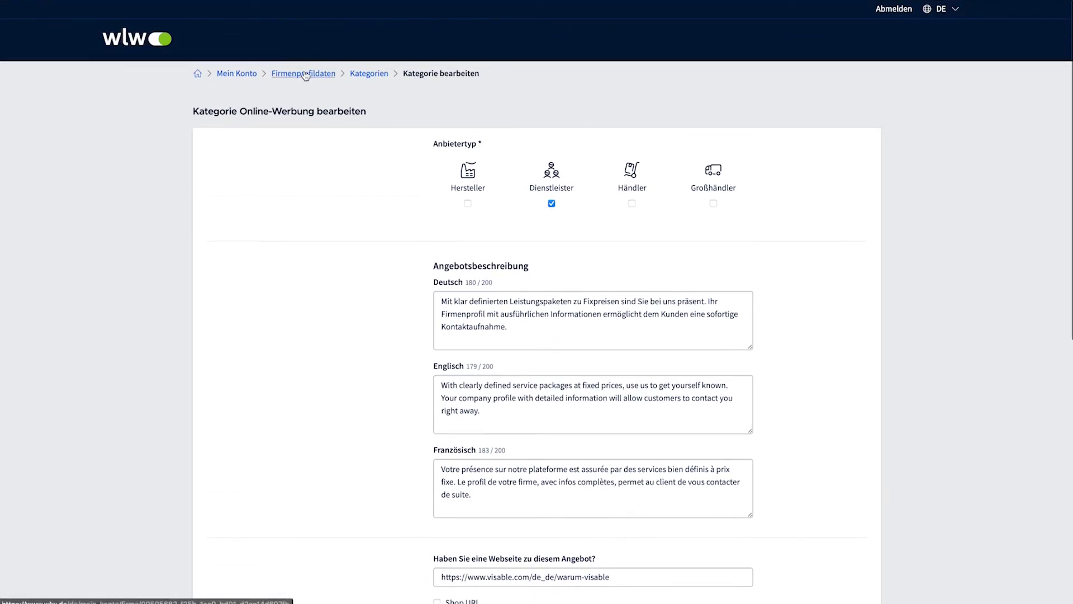
left_click(305, 73)
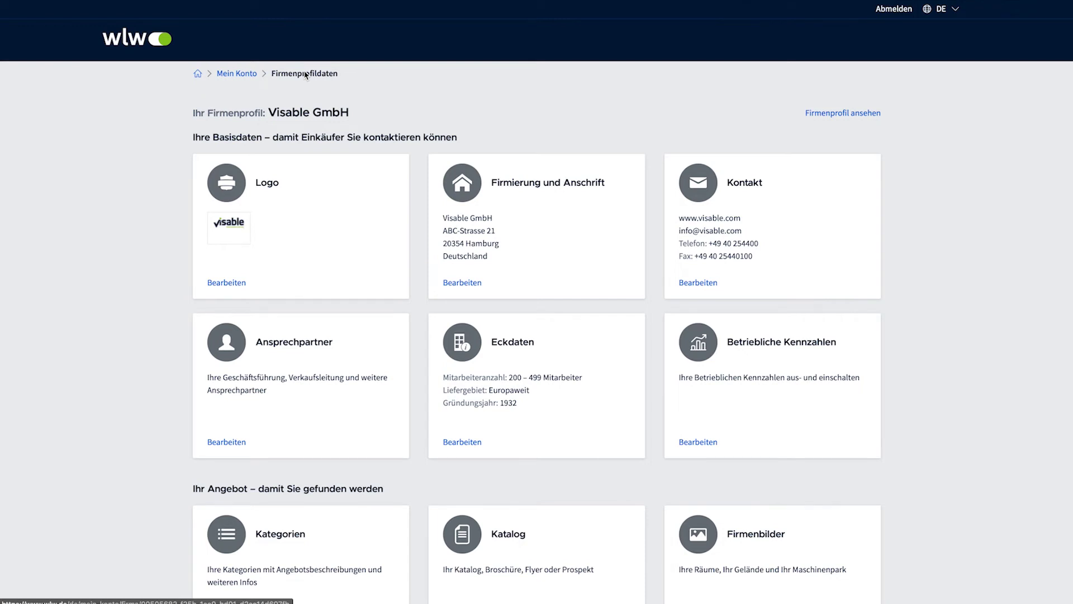
scroll(409, 348, "down", 4)
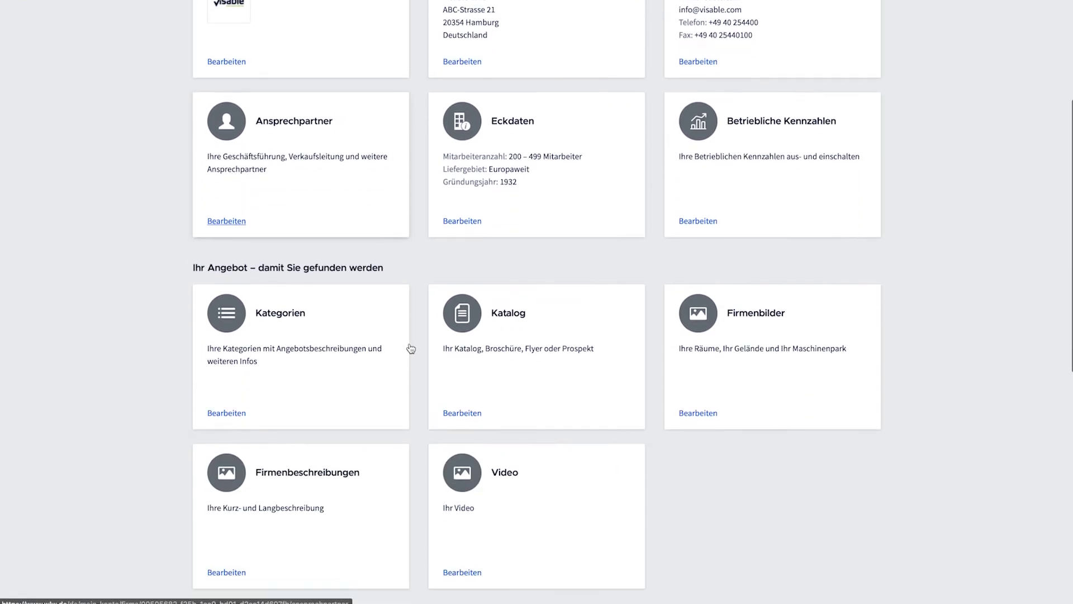
scroll(410, 349, "down", 2)
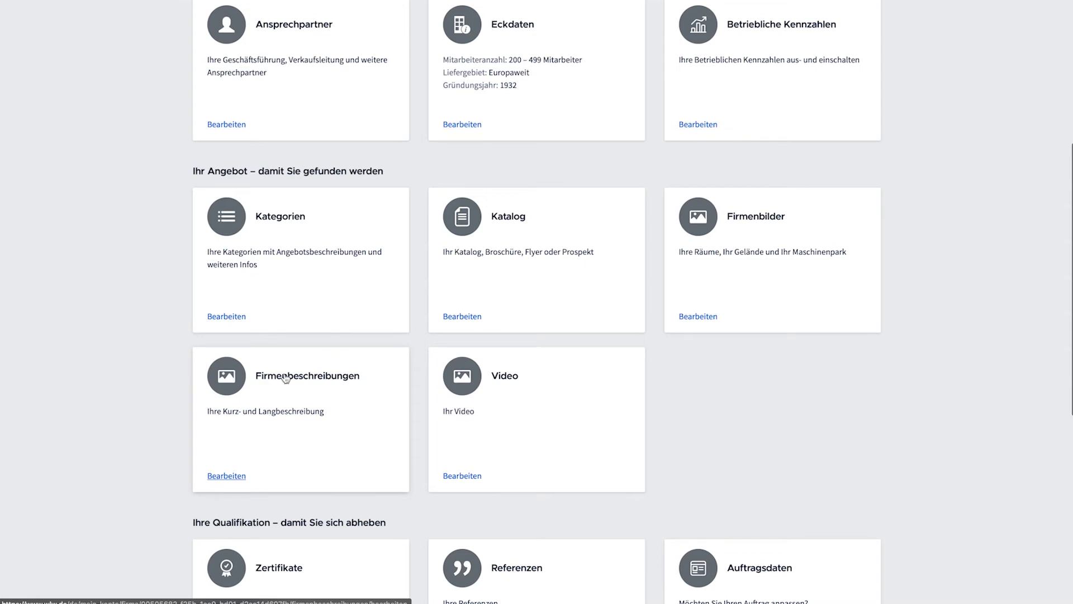
left_click(239, 476)
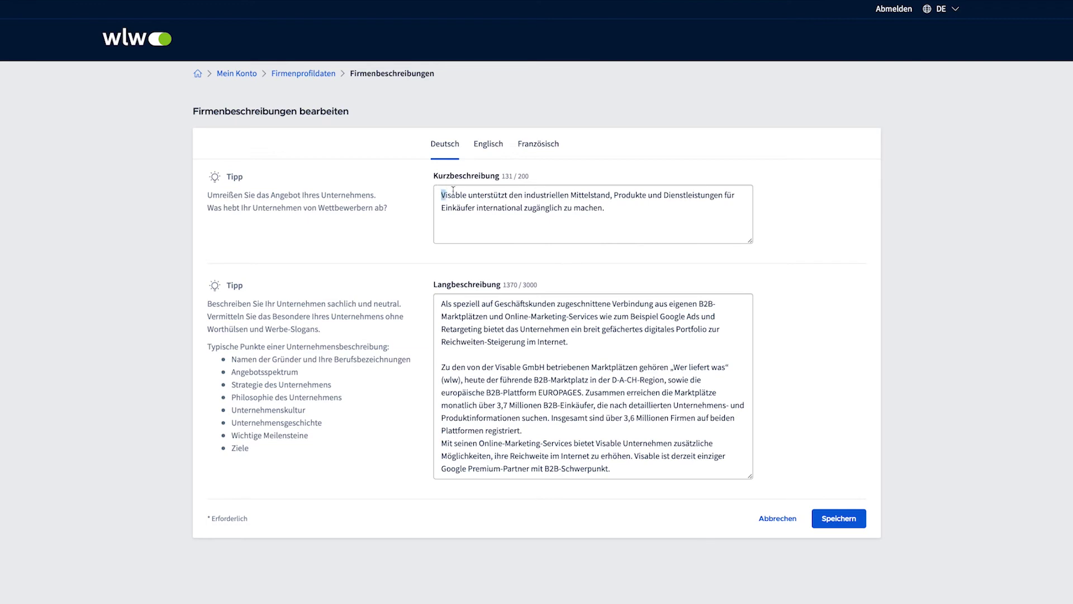
Review the company's German short description and read through its long description to the end.
left_click_drag(440, 194, 604, 218)
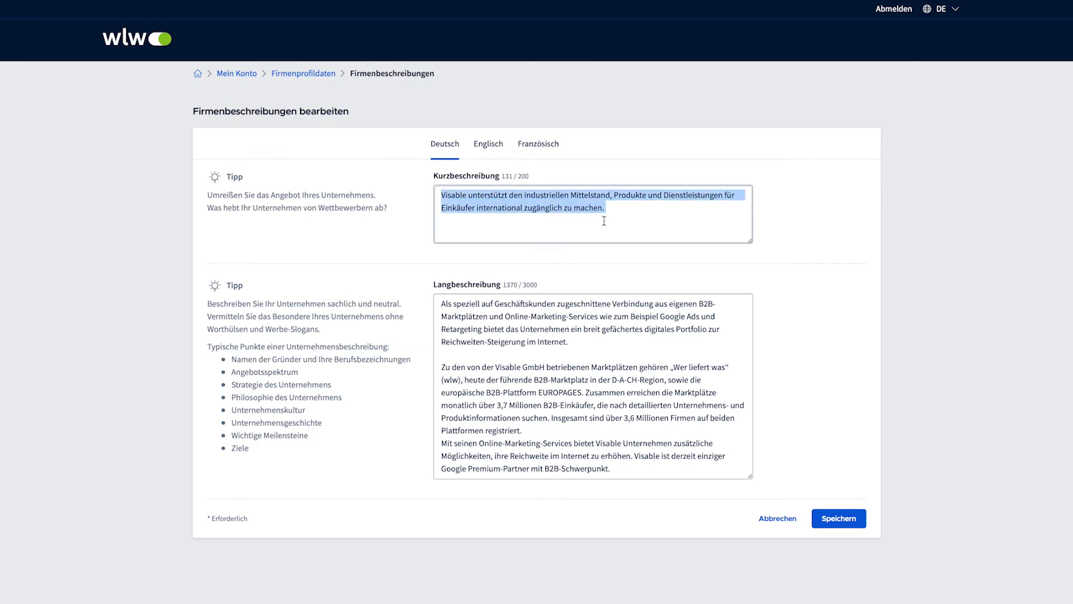
left_click(807, 264)
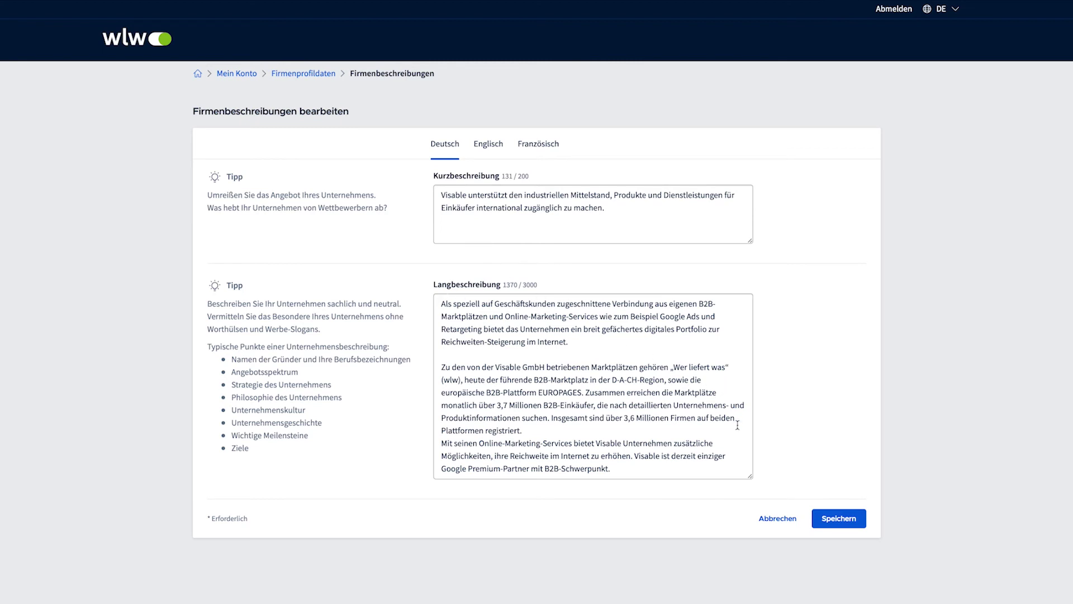
scroll(738, 423, "down", 3)
scroll(737, 428, "down", 1)
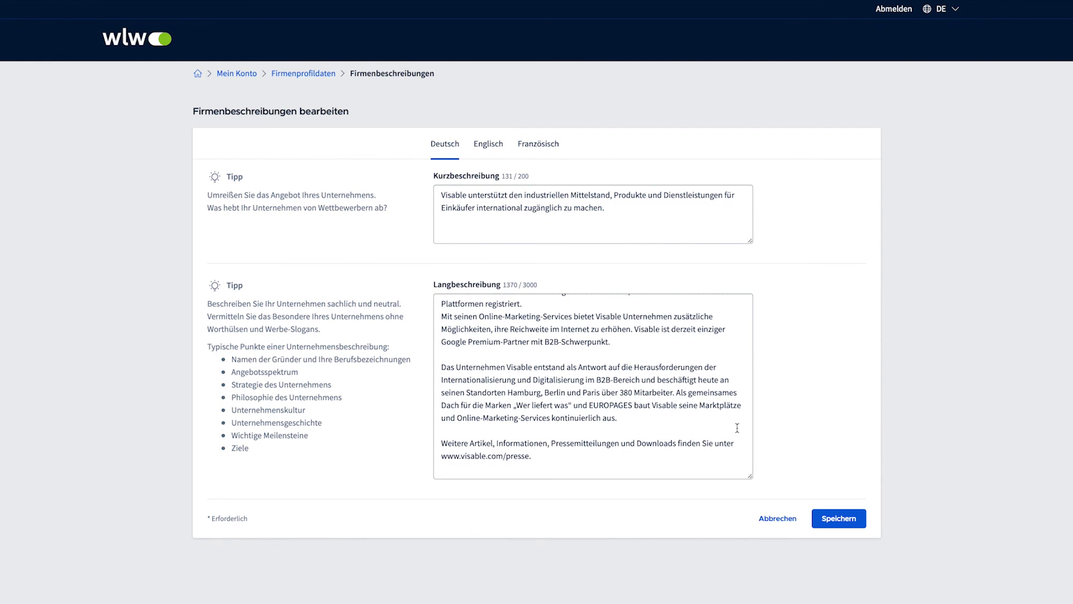